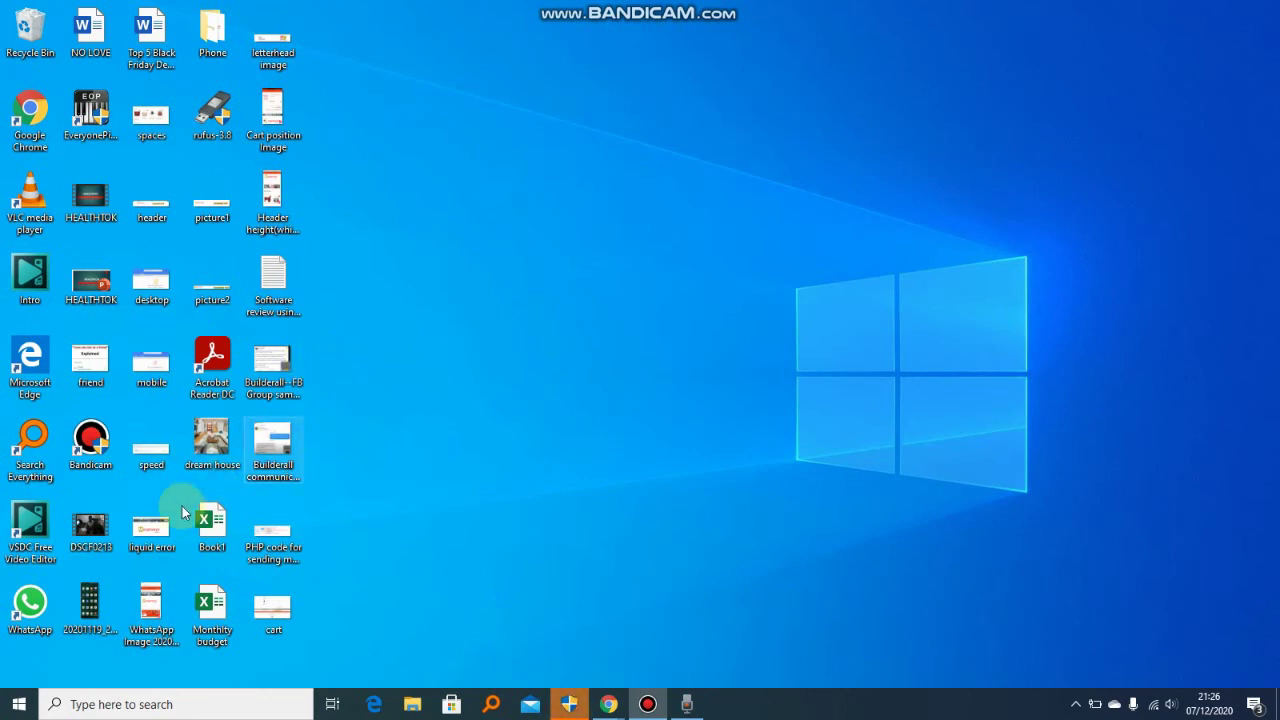
Step: Launch Snip & Sketch from the list of installed apps
click(19, 708)
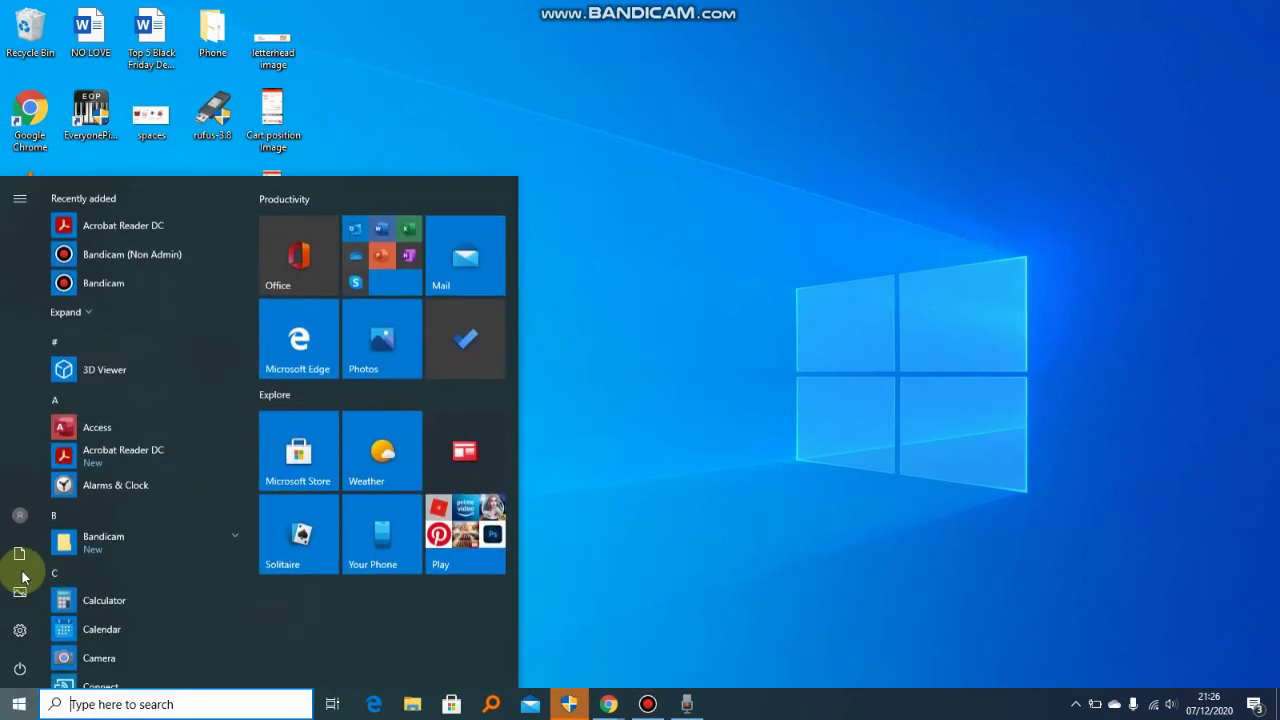
scroll(74, 399, down, 12)
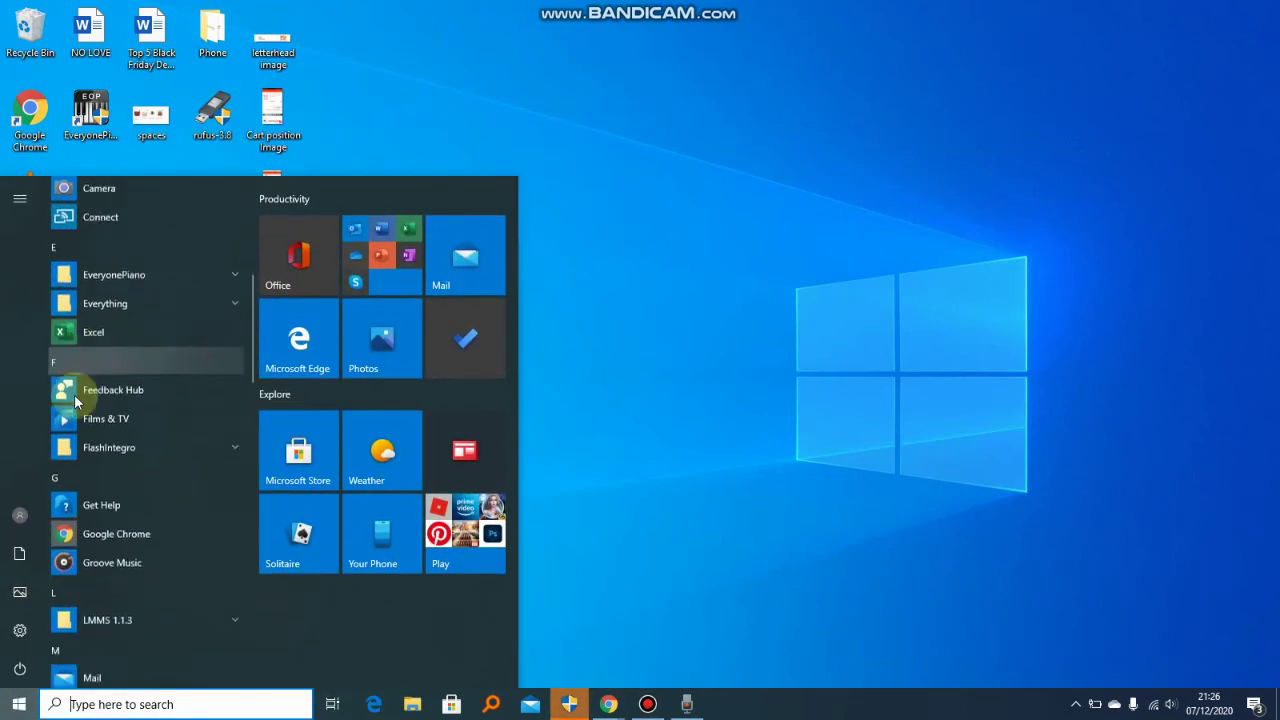
scroll(73, 399, down, 10)
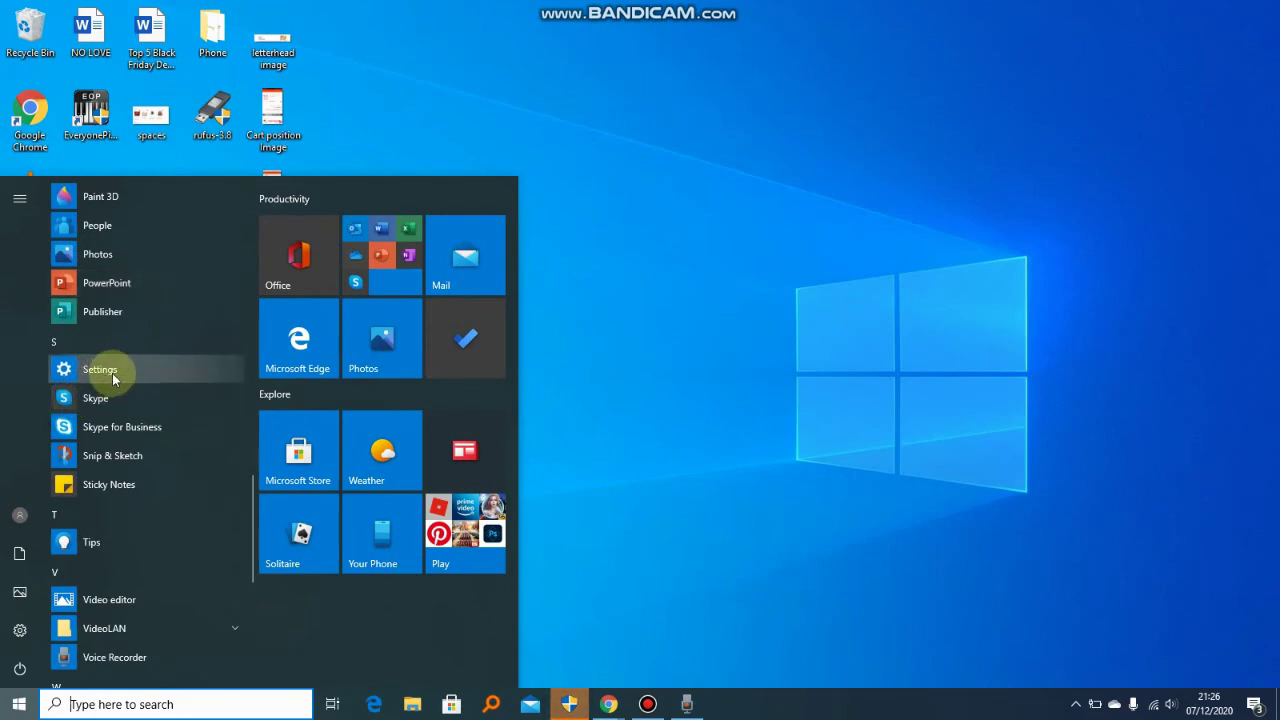
scroll(112, 373, down, 3)
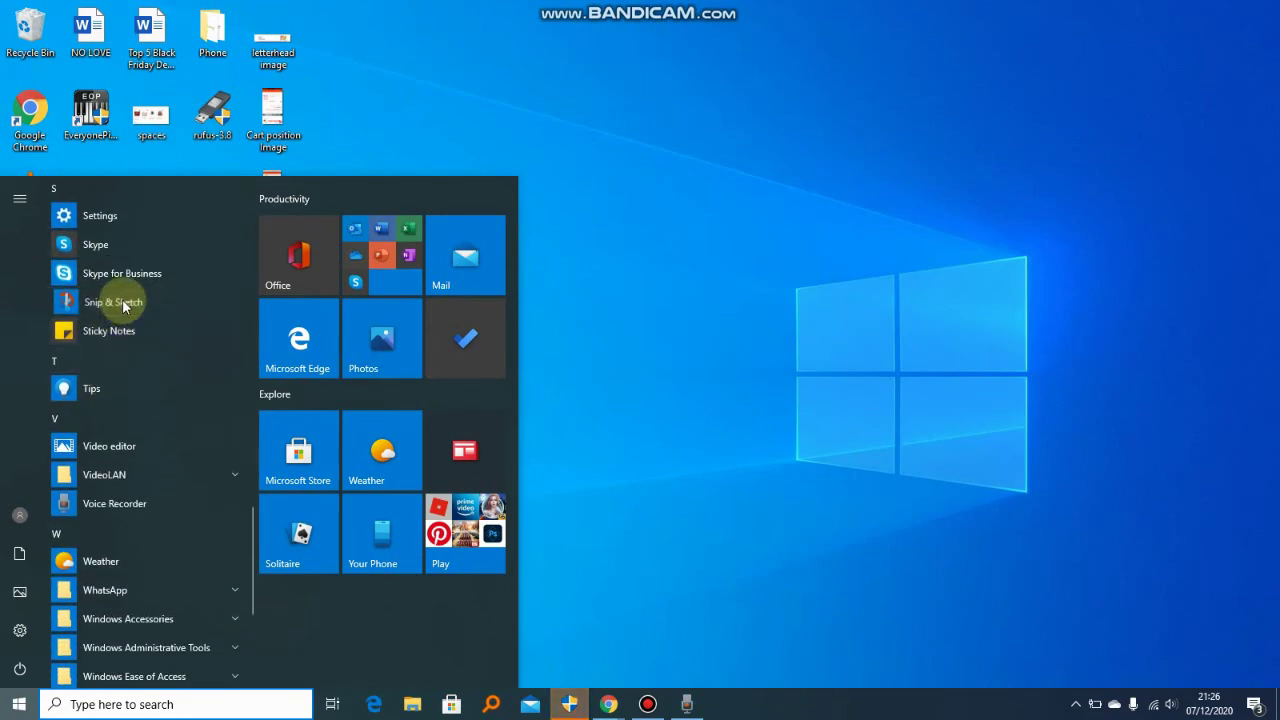
click(122, 300)
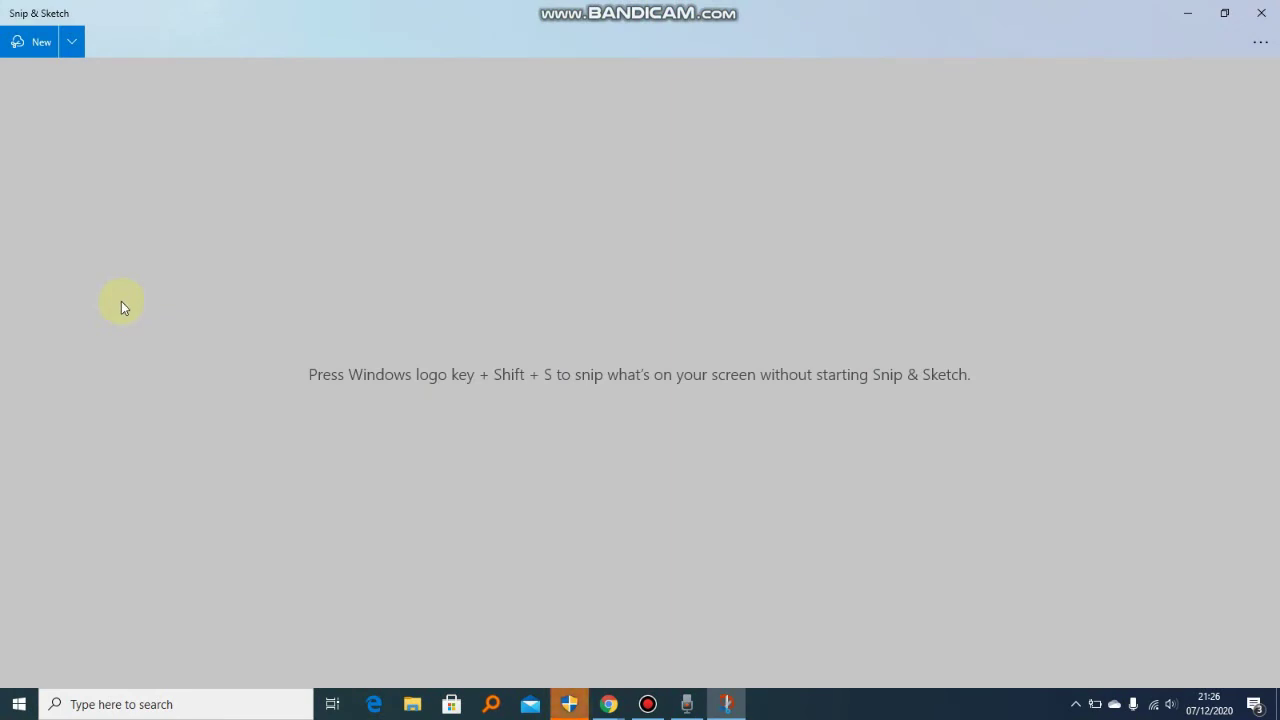
Step: Take an immediate rectangular snip of the desktop covering all the icons and most of the wallpaper, excluding the taskbar
click(74, 38)
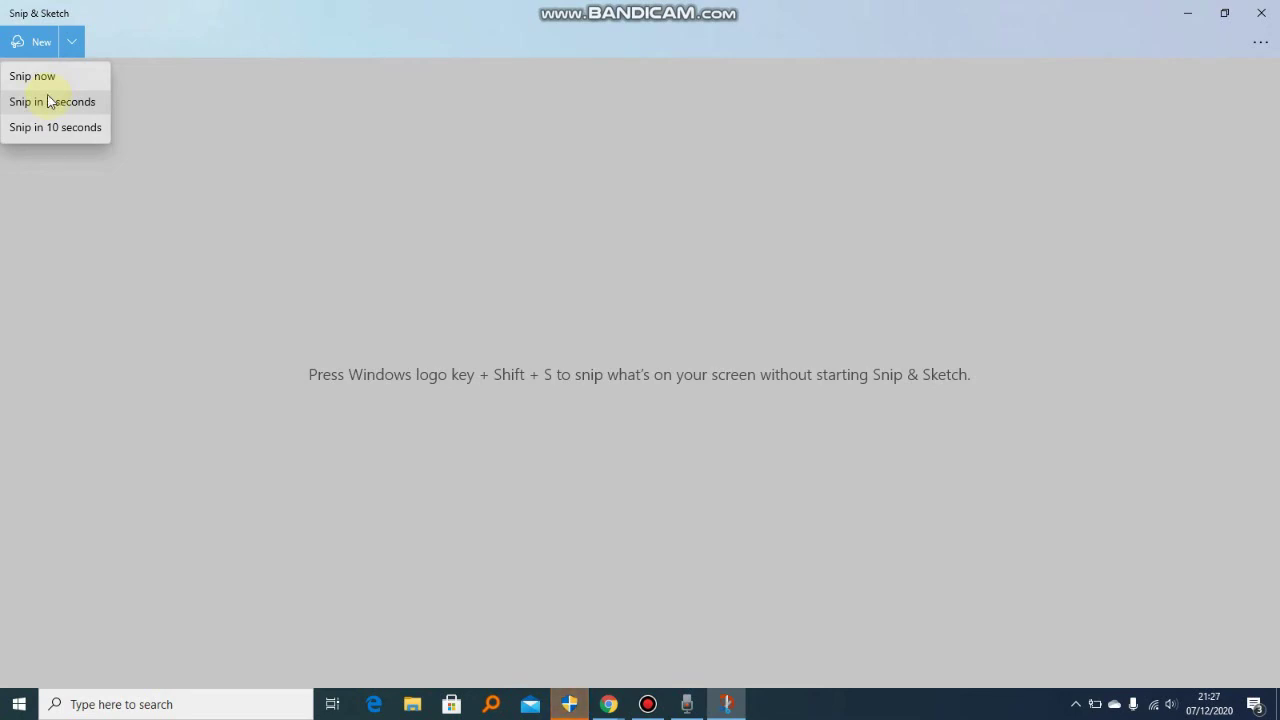
click(54, 75)
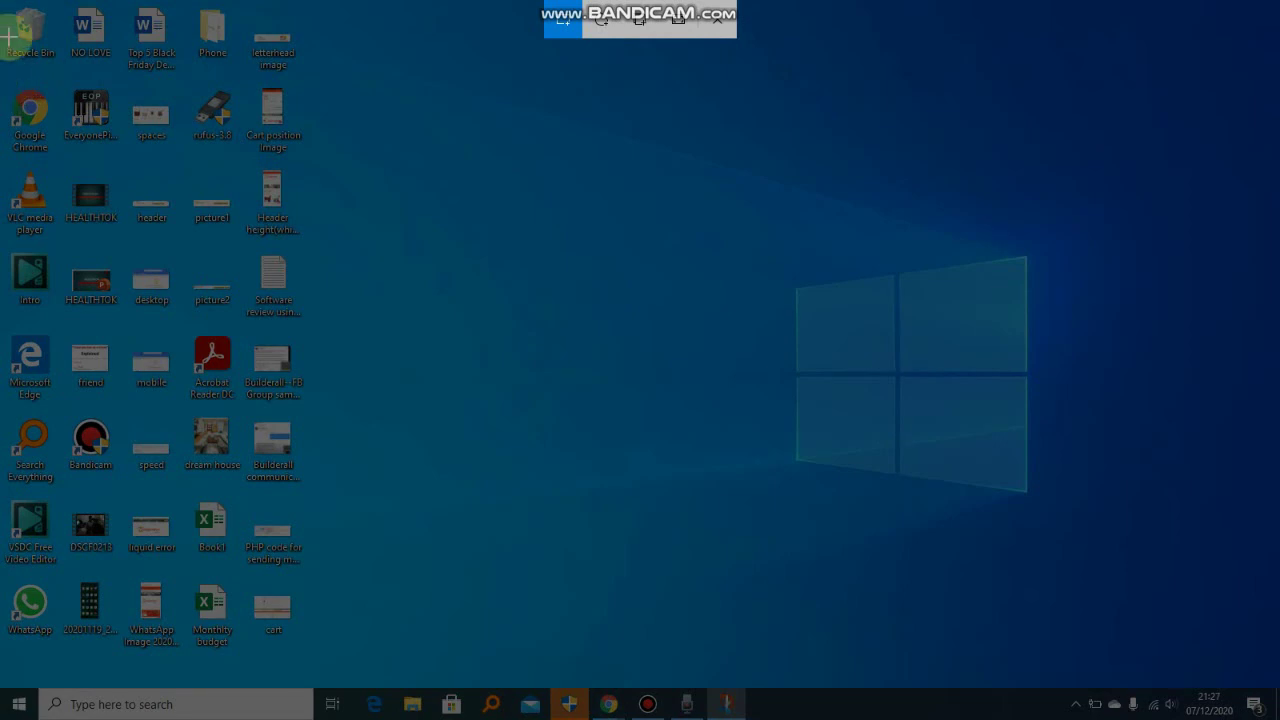
drag(4, 2, 830, 667)
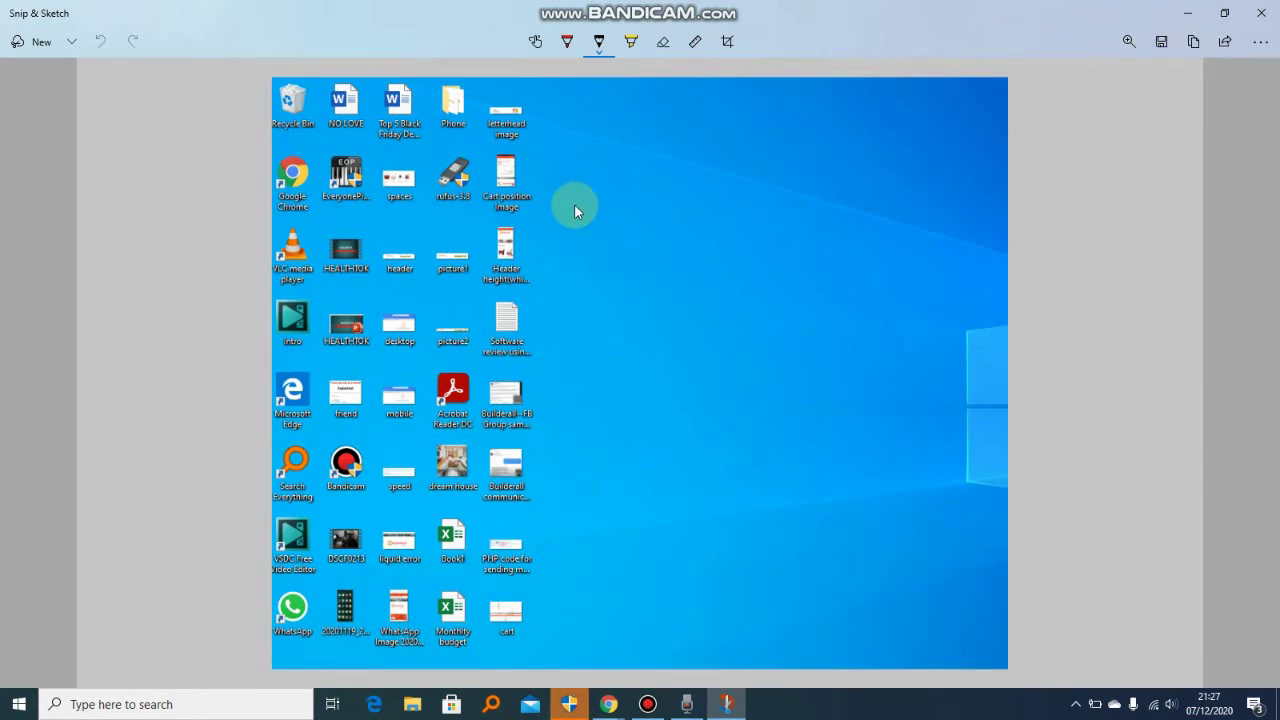
Step: Start saving the snip as a PNG named "snip" and browse to the DATA (F:) drive
key(ctrl+s)
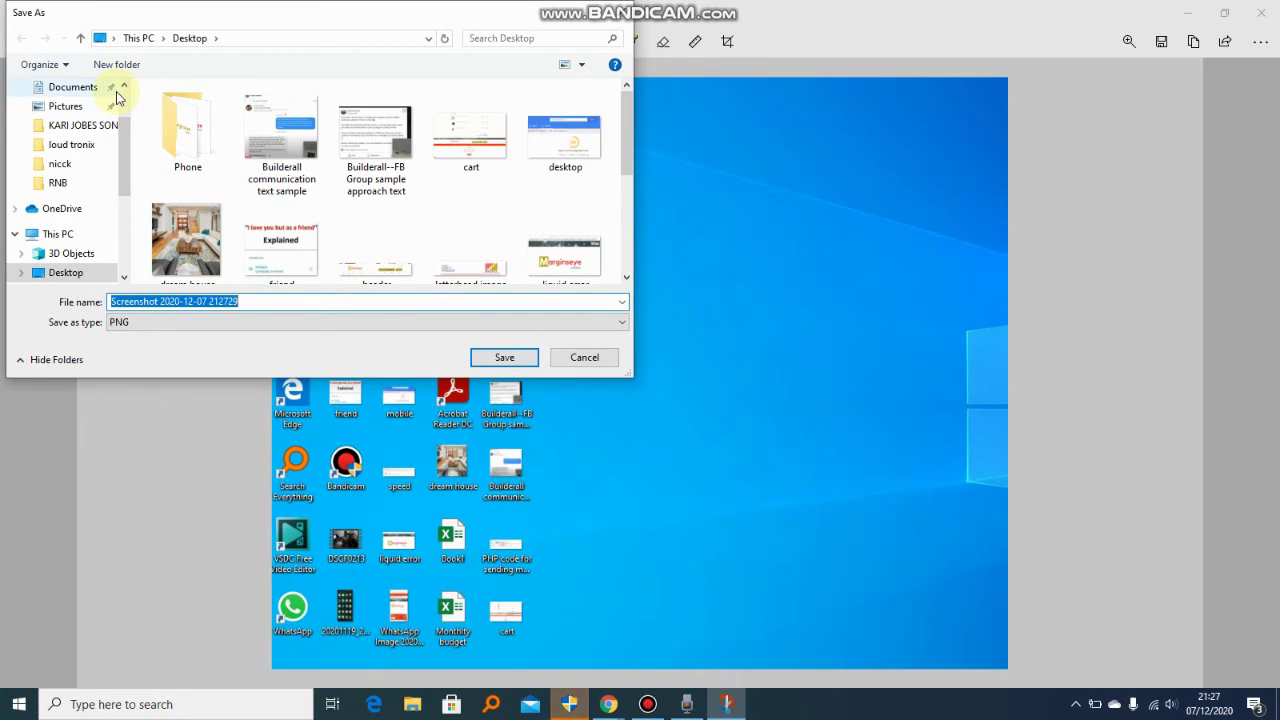
text(snip)
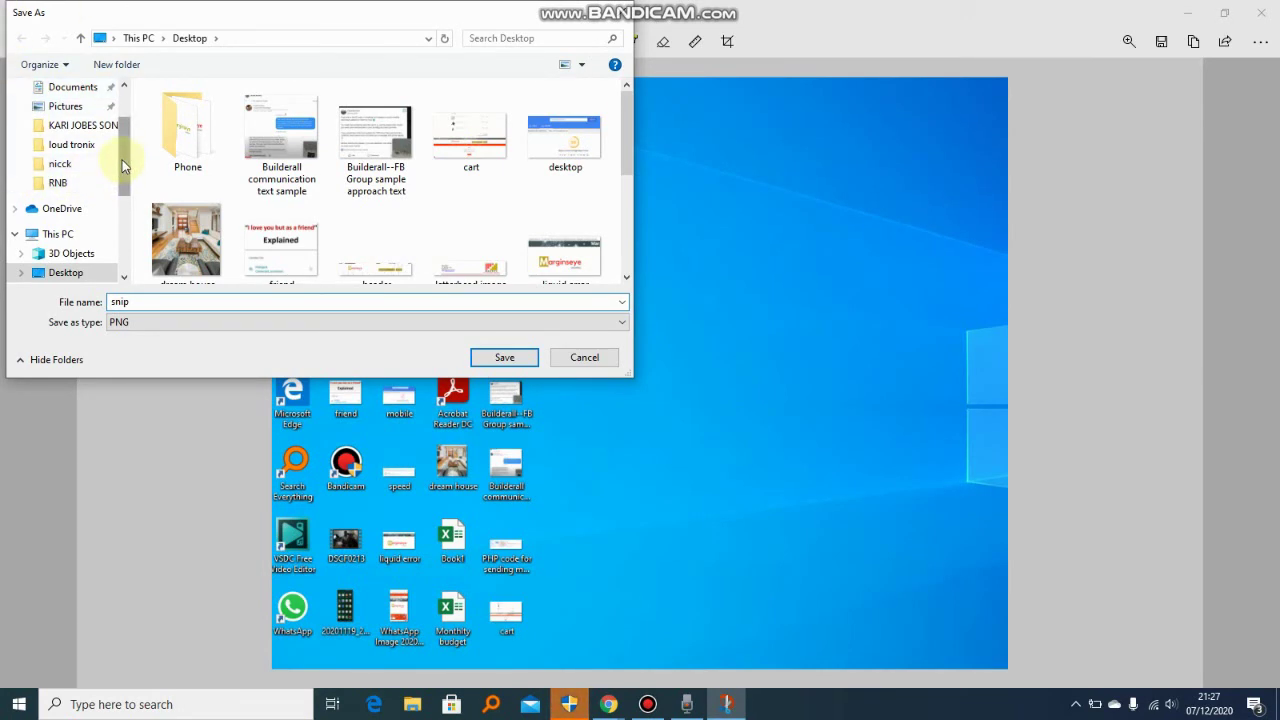
scroll(122, 165, up, 2)
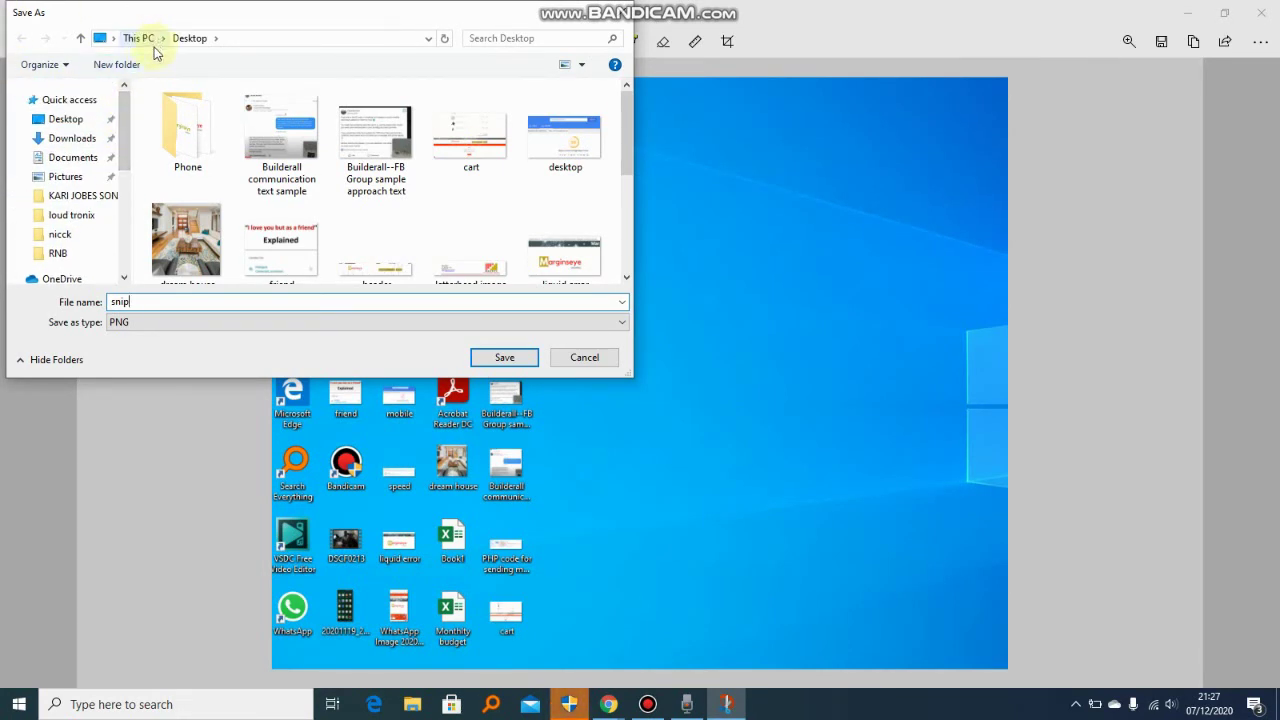
drag(126, 166, 128, 232)
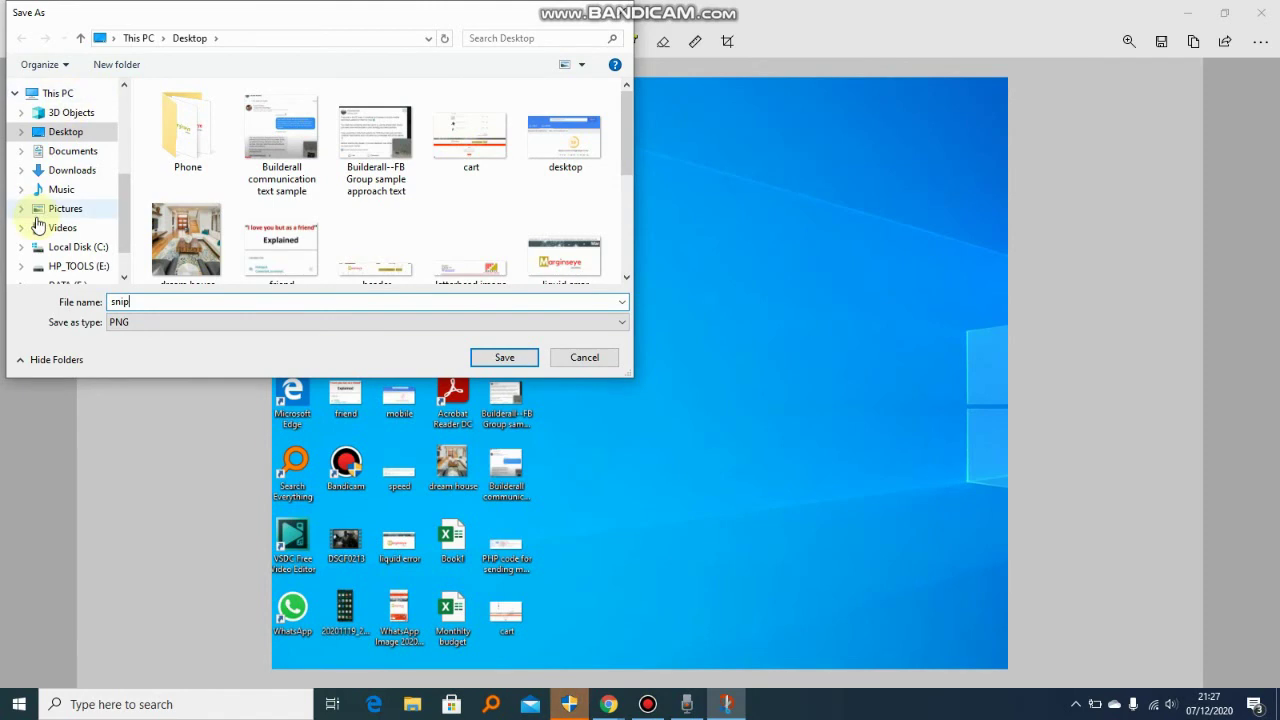
scroll(45, 215, up, 3)
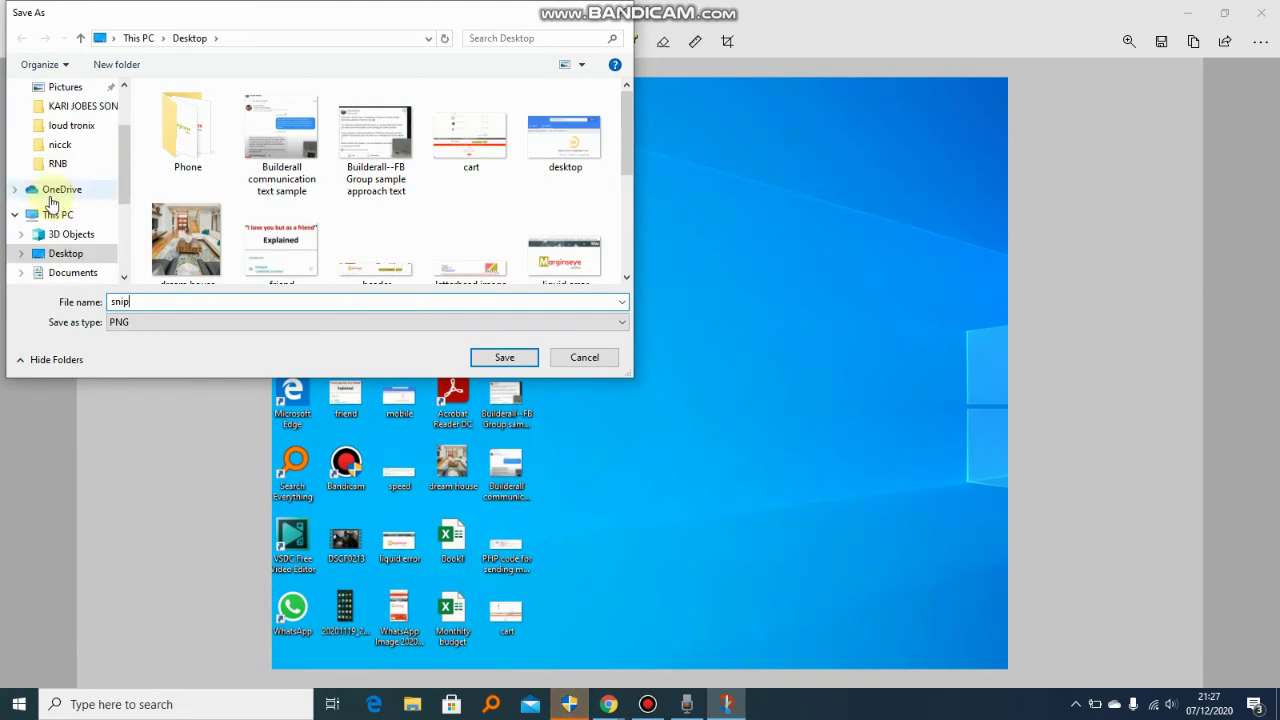
click(57, 214)
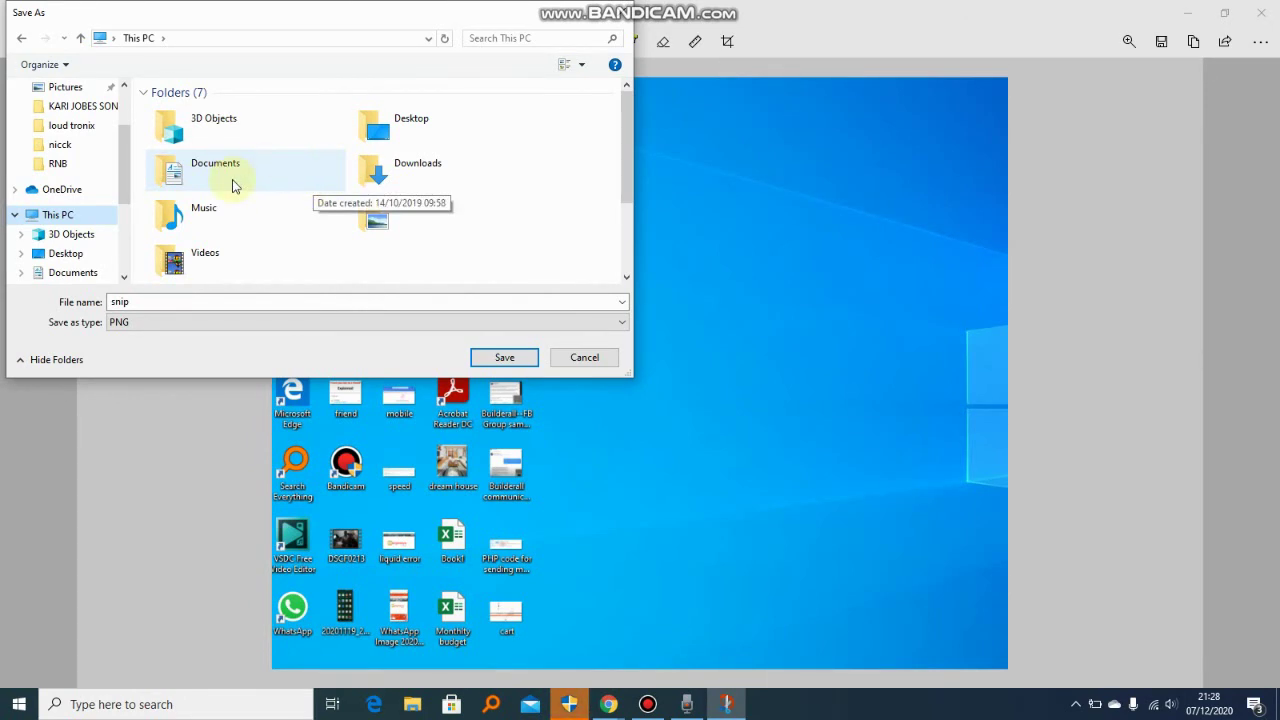
scroll(228, 203, down, 2)
scroll(226, 206, up, 2)
scroll(226, 206, down, 2)
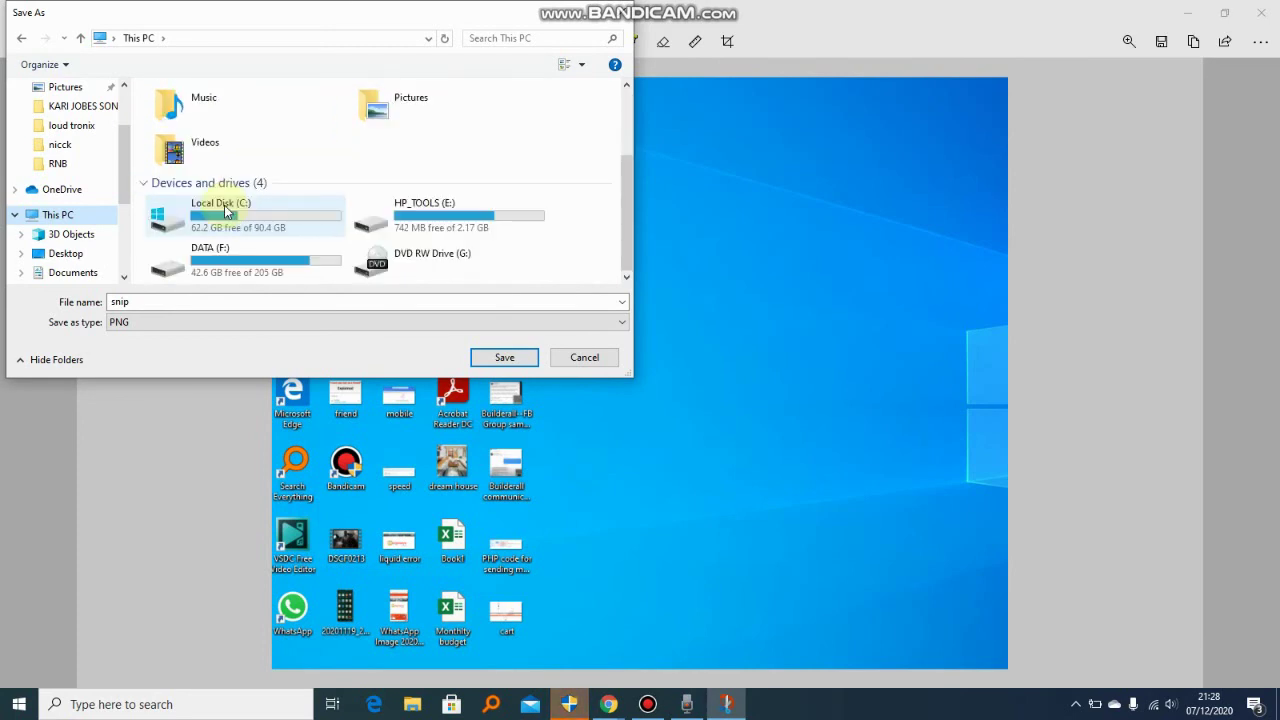
click(269, 260)
double_click(269, 258)
Step: Save the snip in the "foreign" folder
scroll(177, 175, down, 3)
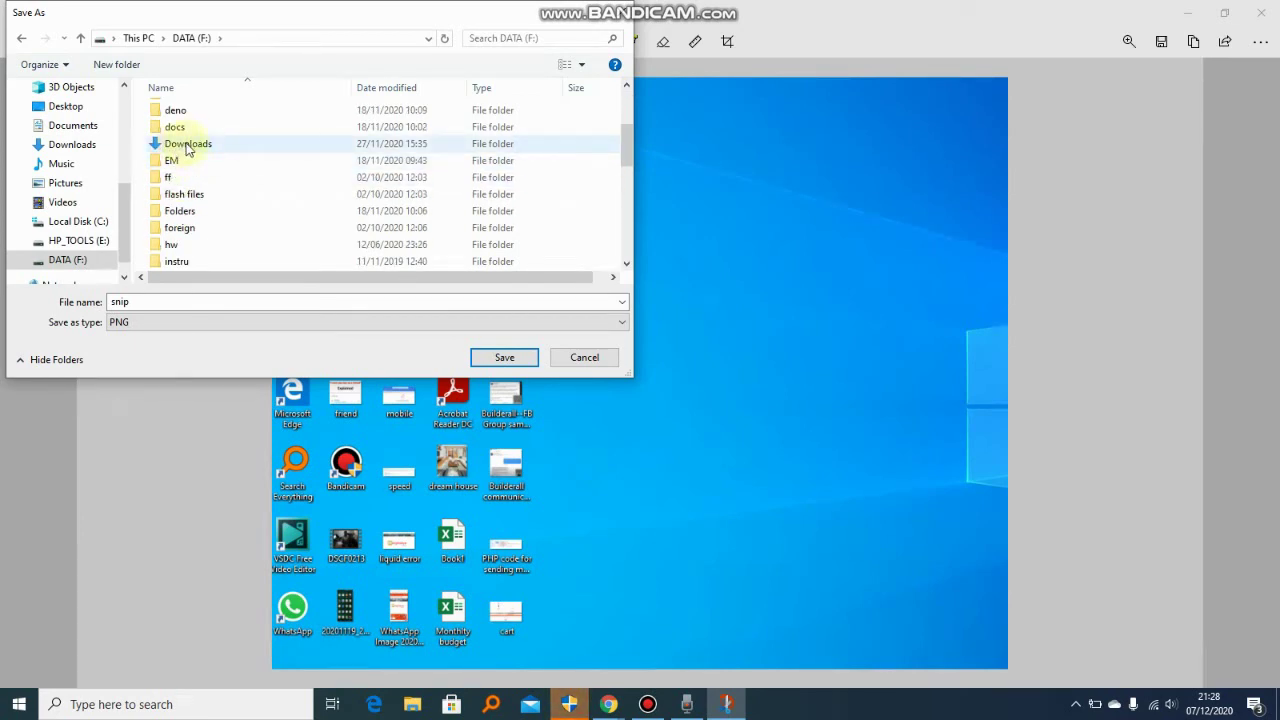
scroll(185, 205, down, 1)
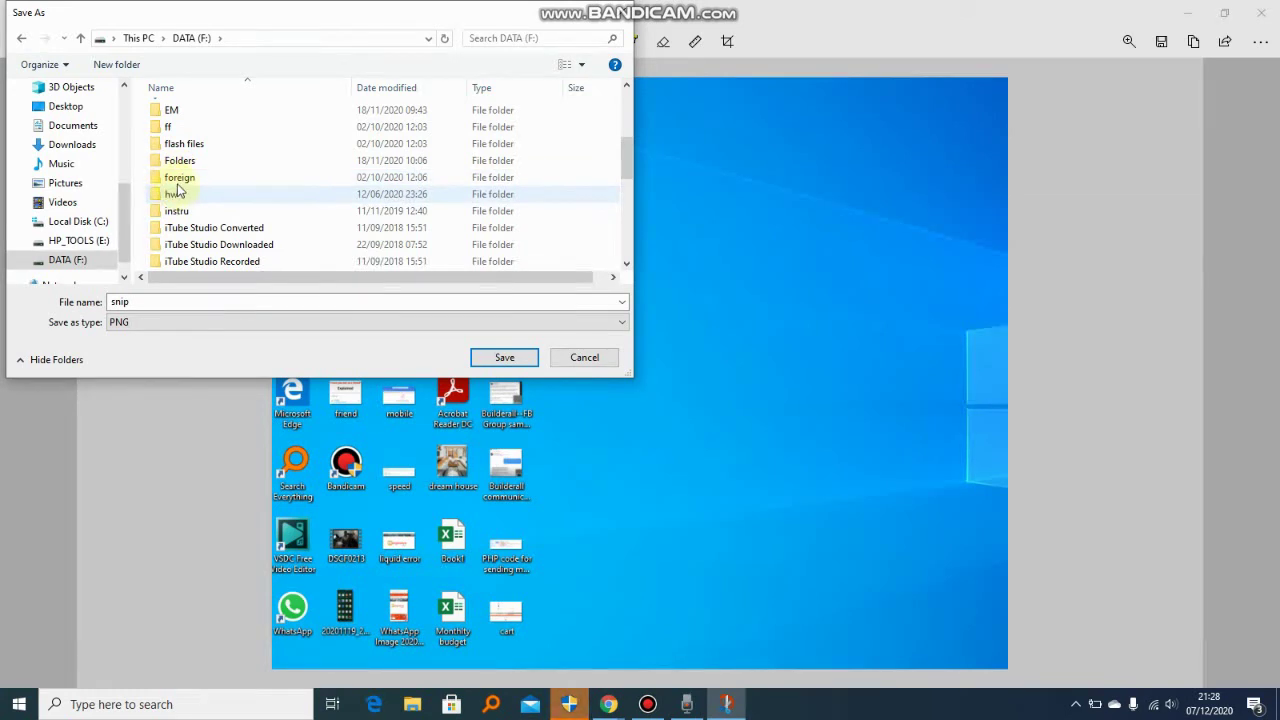
click(177, 181)
double_click(177, 186)
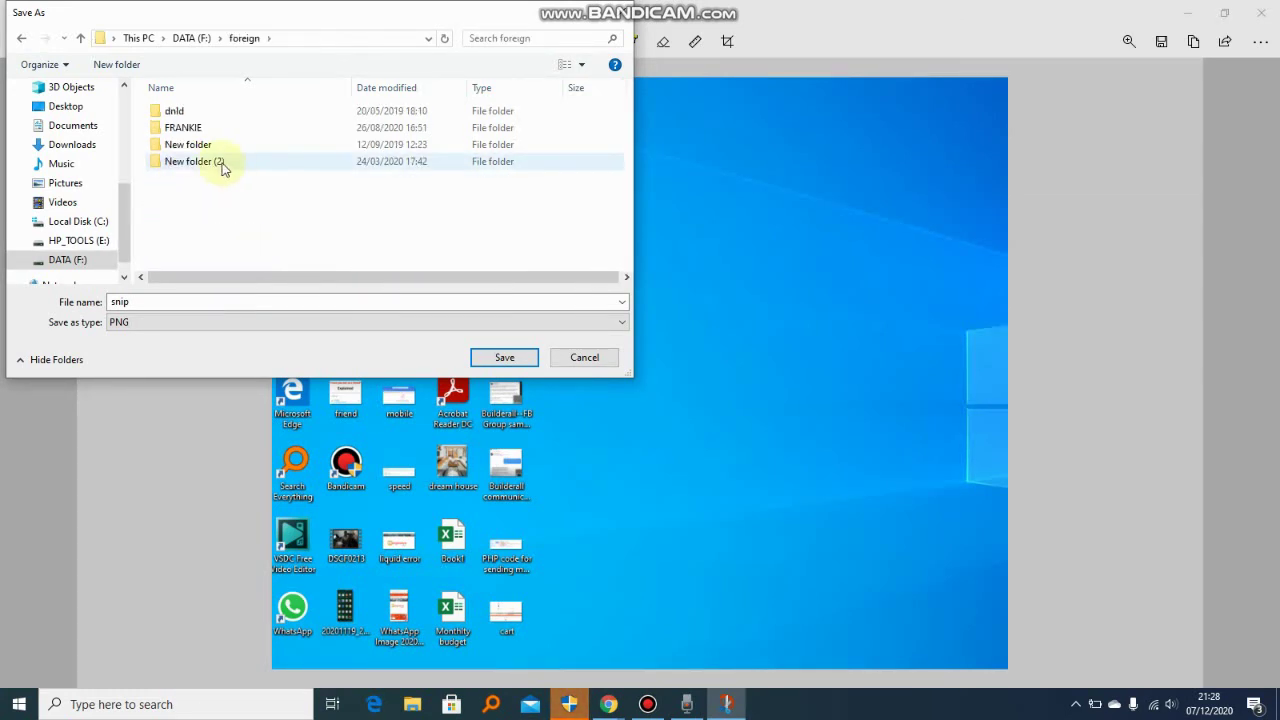
click(507, 358)
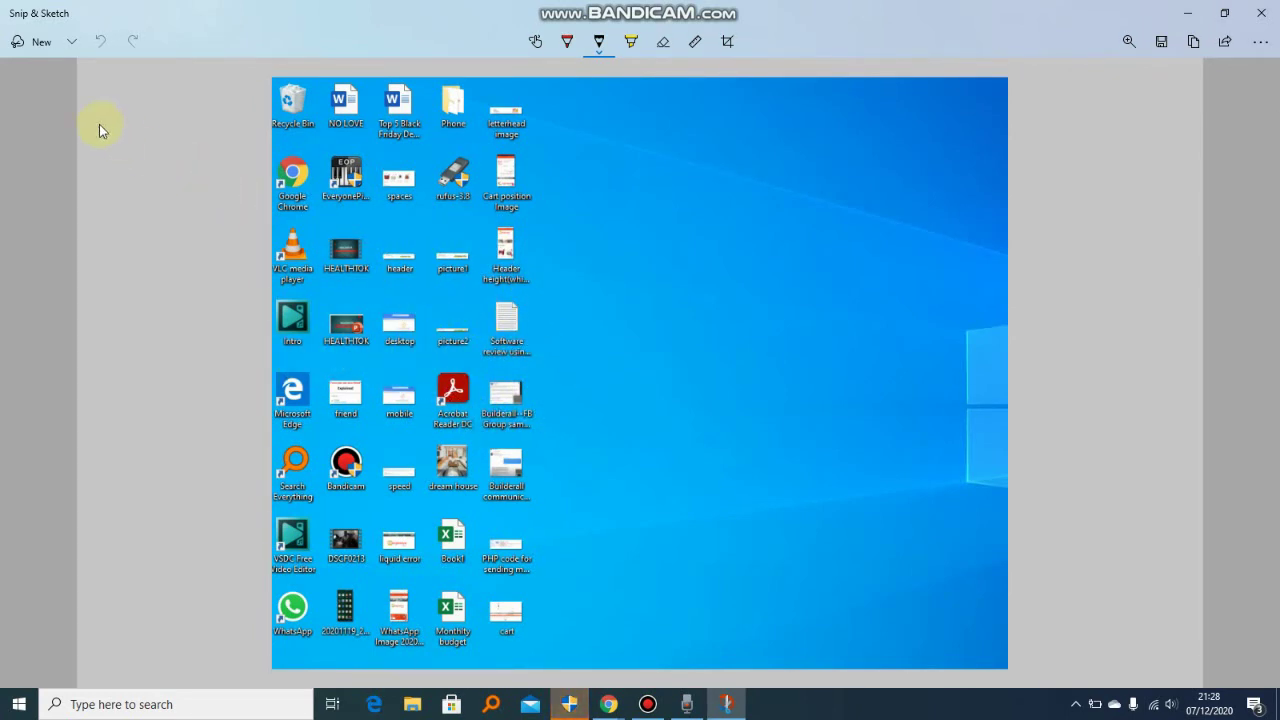
Step: Close the Snip & Sketch window
click(71, 42)
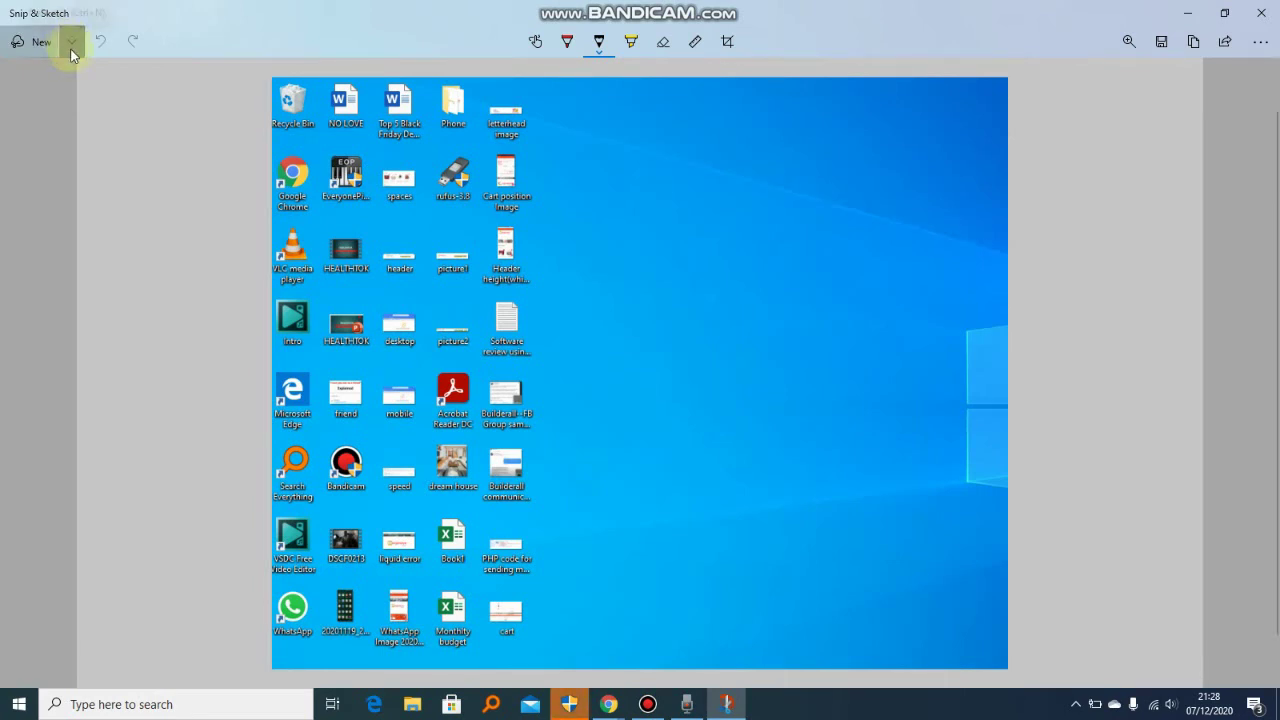
click(168, 114)
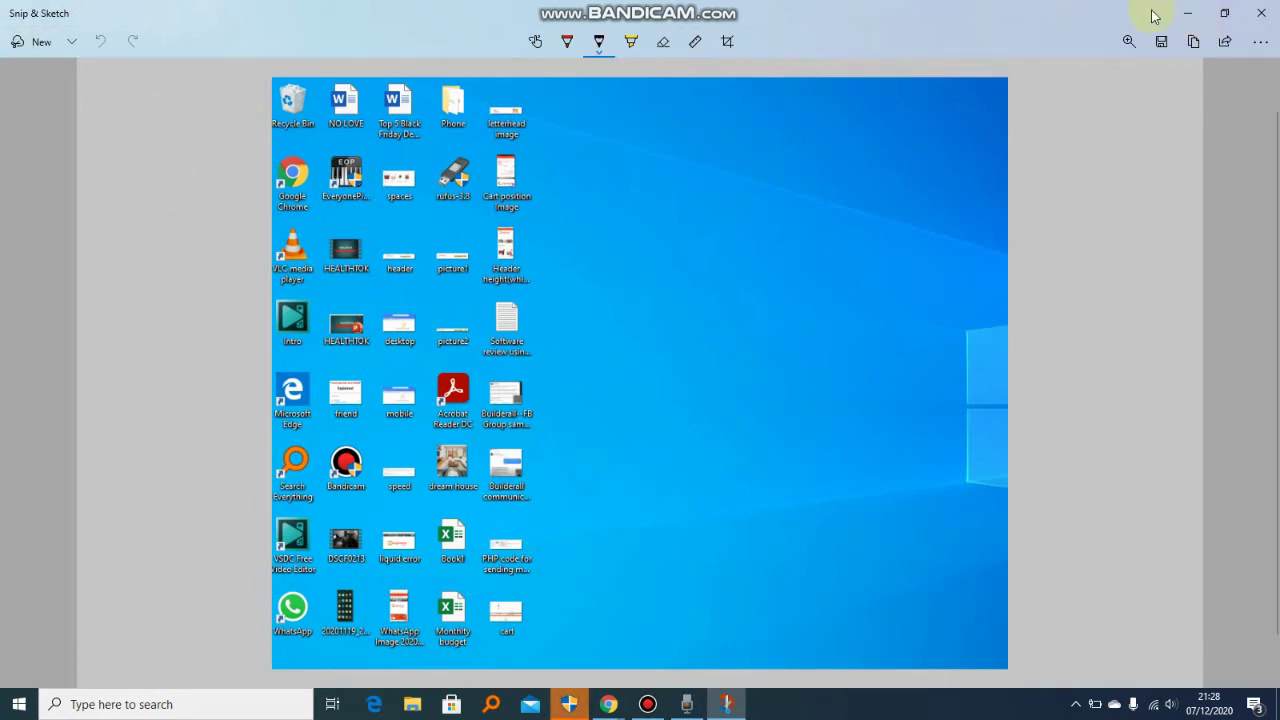
click(1250, 14)
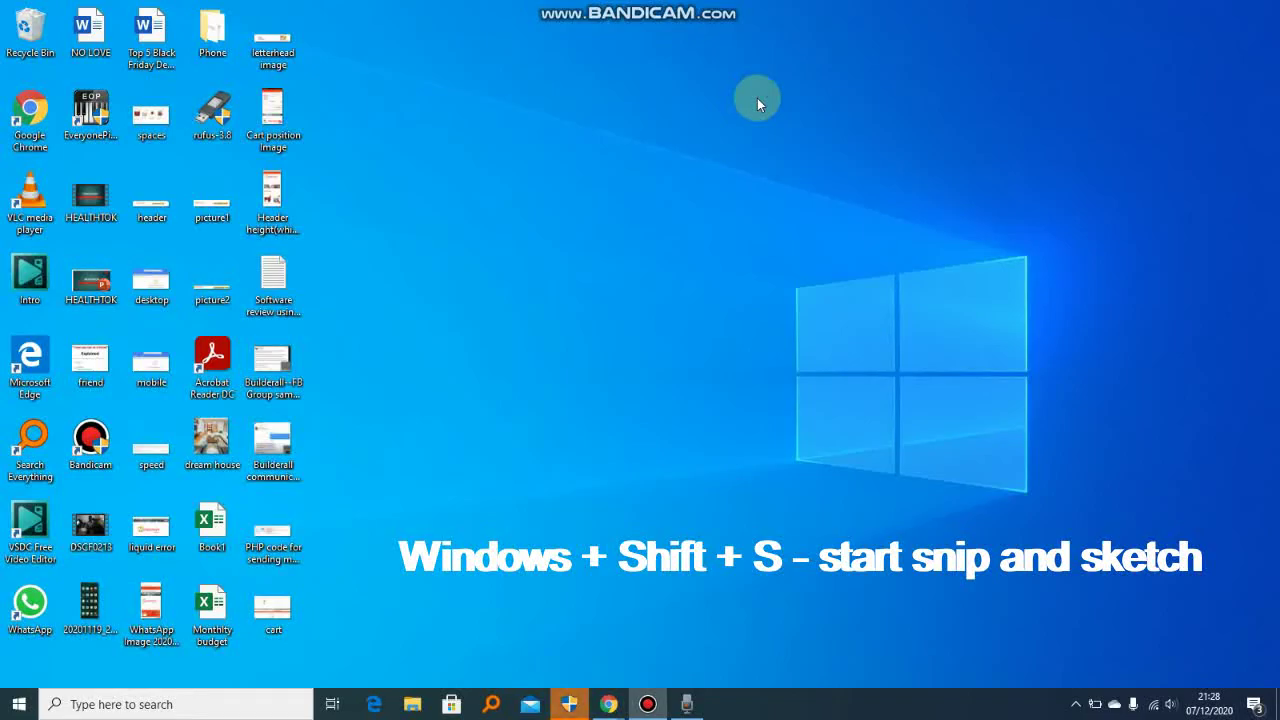
Step: Take a rectangular snip of the icon-free desktop wallpaper around the Windows logo without opening Snip & Sketch
key(super+shift+s)
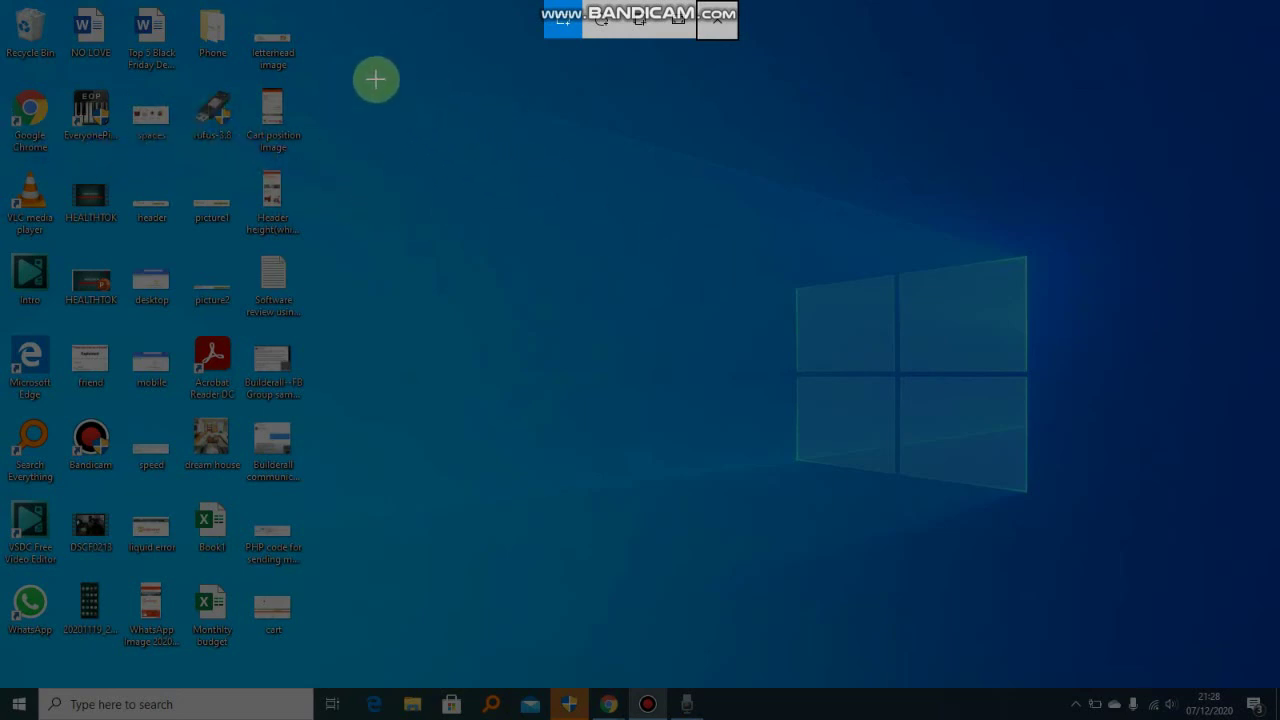
drag(377, 77, 1186, 543)
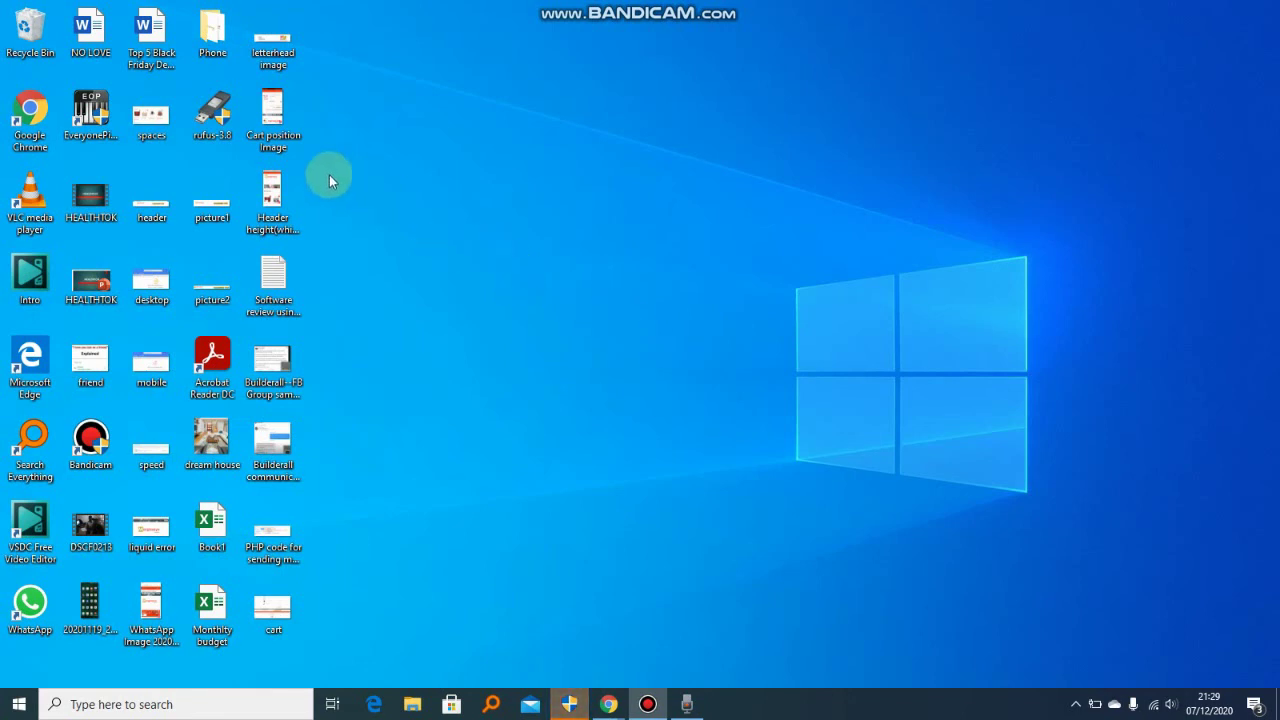
Step: Open the "Top 5 Black Friday Deals" Word document from the desktop and maximize its window
click(148, 32)
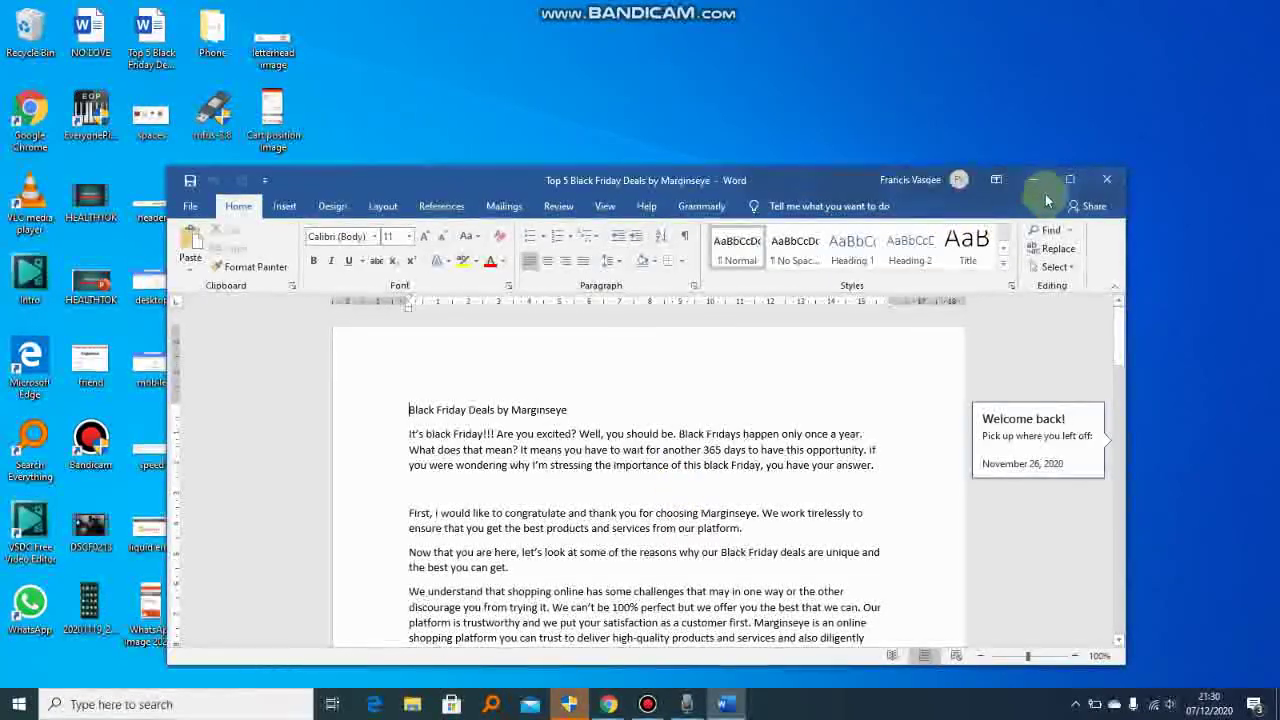
double_click(525, 177)
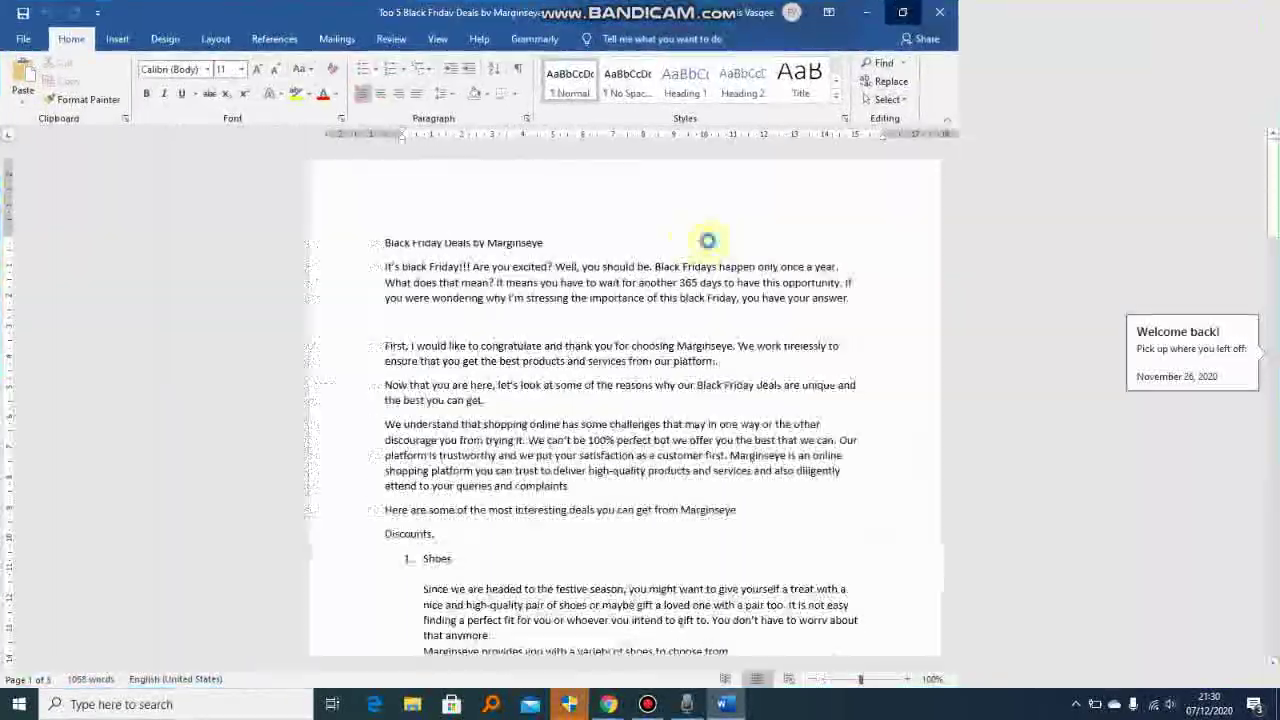
Step: Paste the wallpaper snip below the contact details at the end of the document
scroll(661, 414, down, 6)
scroll(661, 414, down, 5)
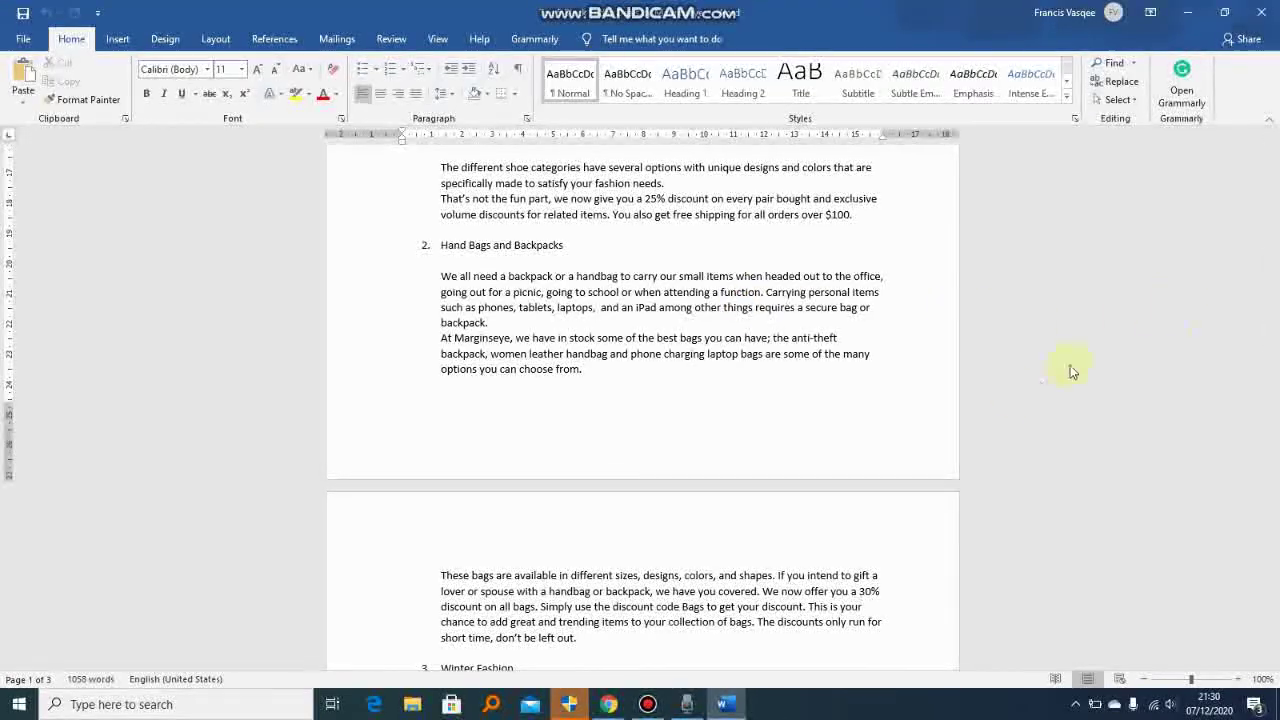
scroll(1210, 304, down, 6)
scroll(891, 443, down, 6)
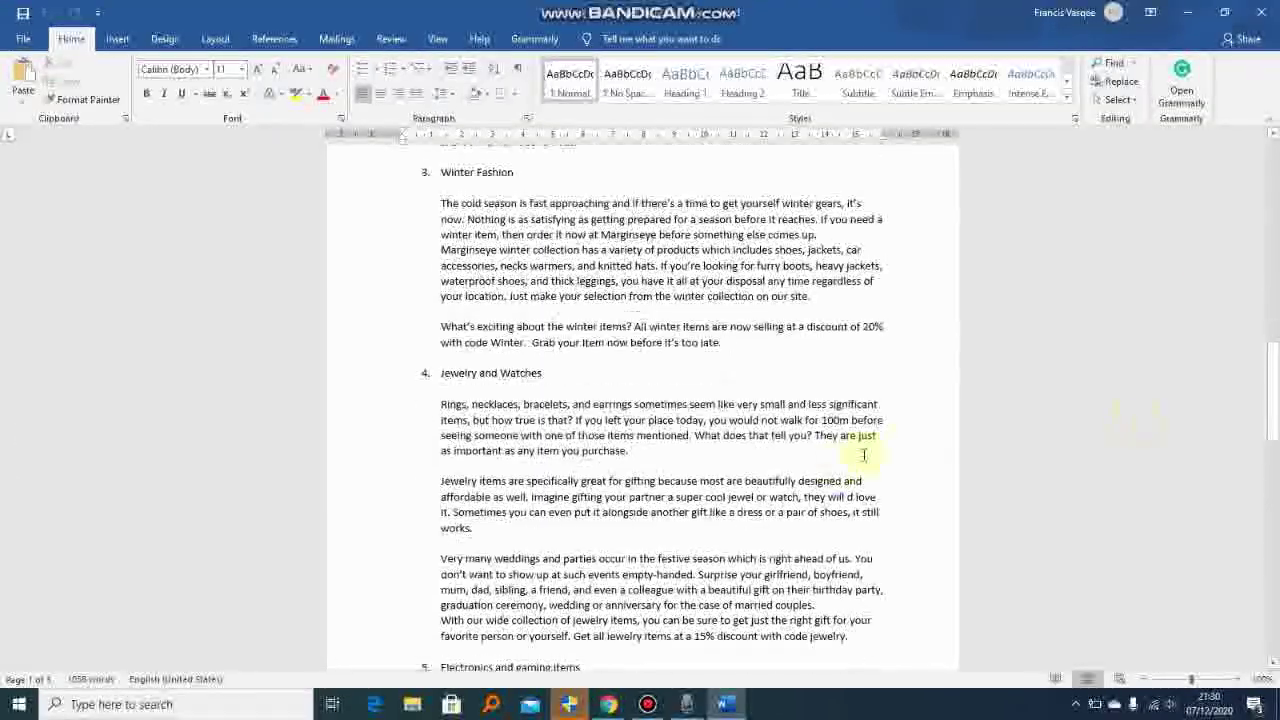
scroll(782, 603, down, 4)
scroll(700, 560, down, 8)
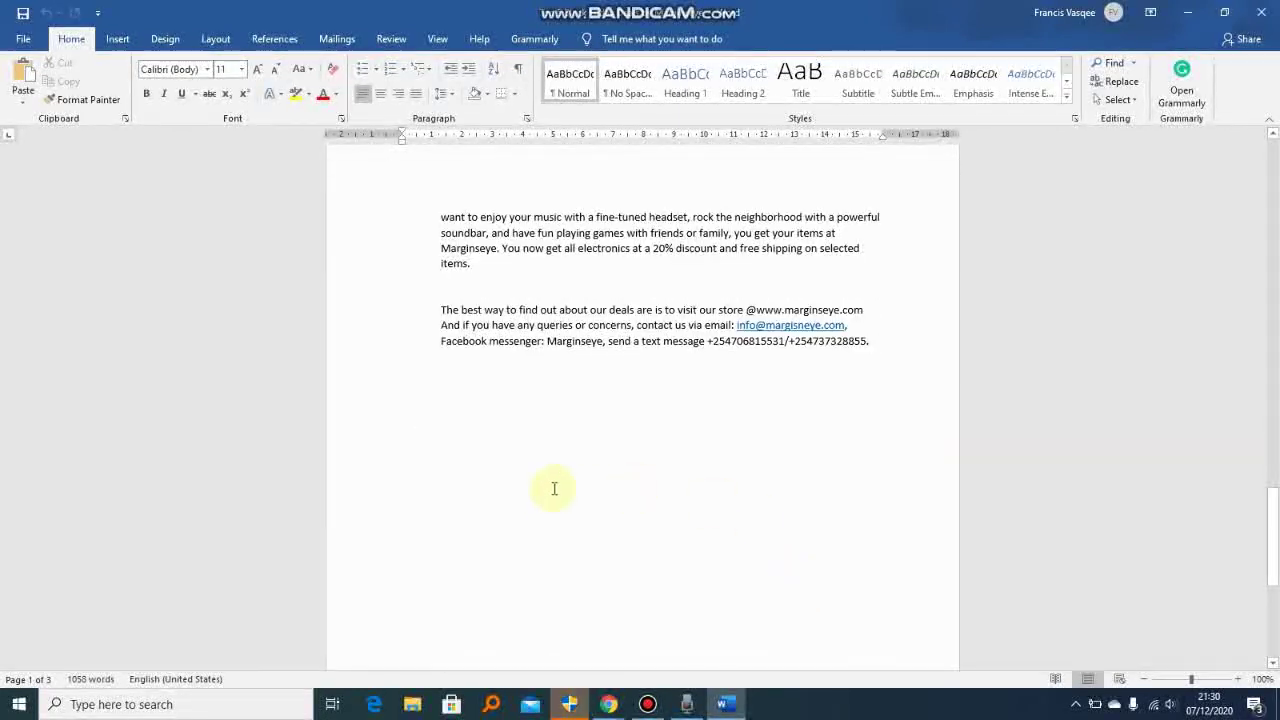
click(519, 287)
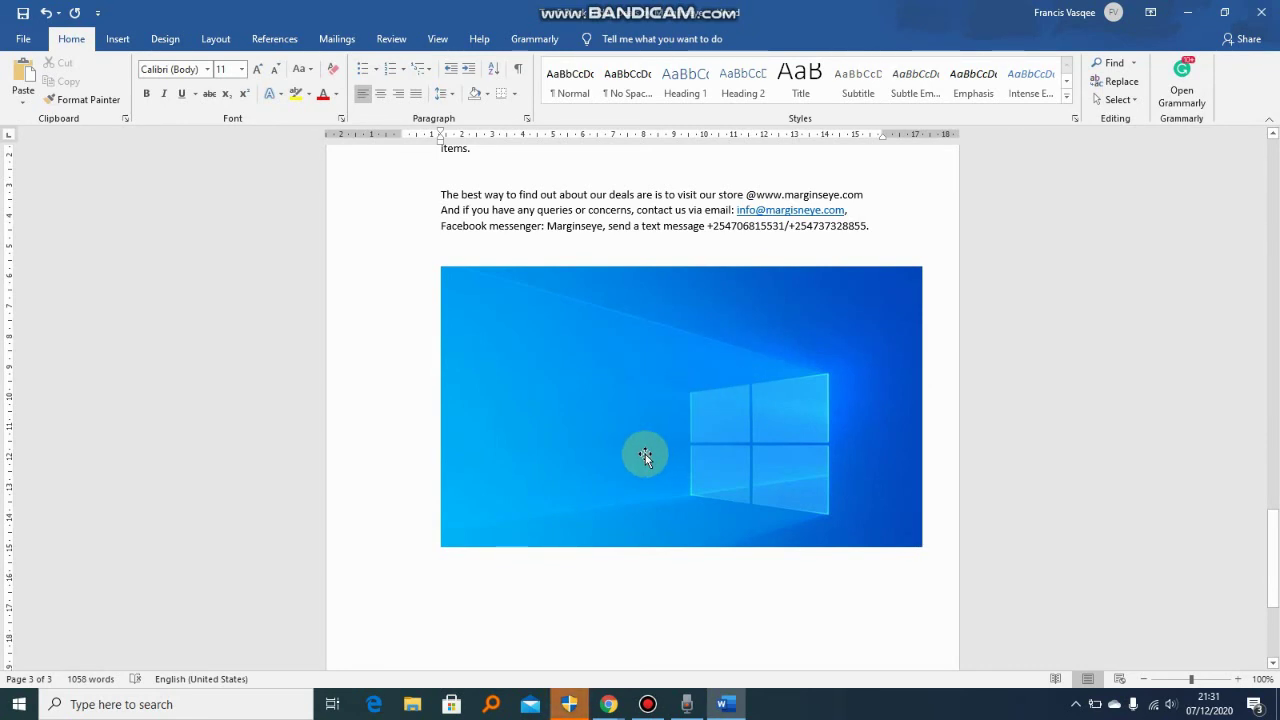
Step: Switch to Snip & Sketch by launching it again from the list of installed apps
click(19, 704)
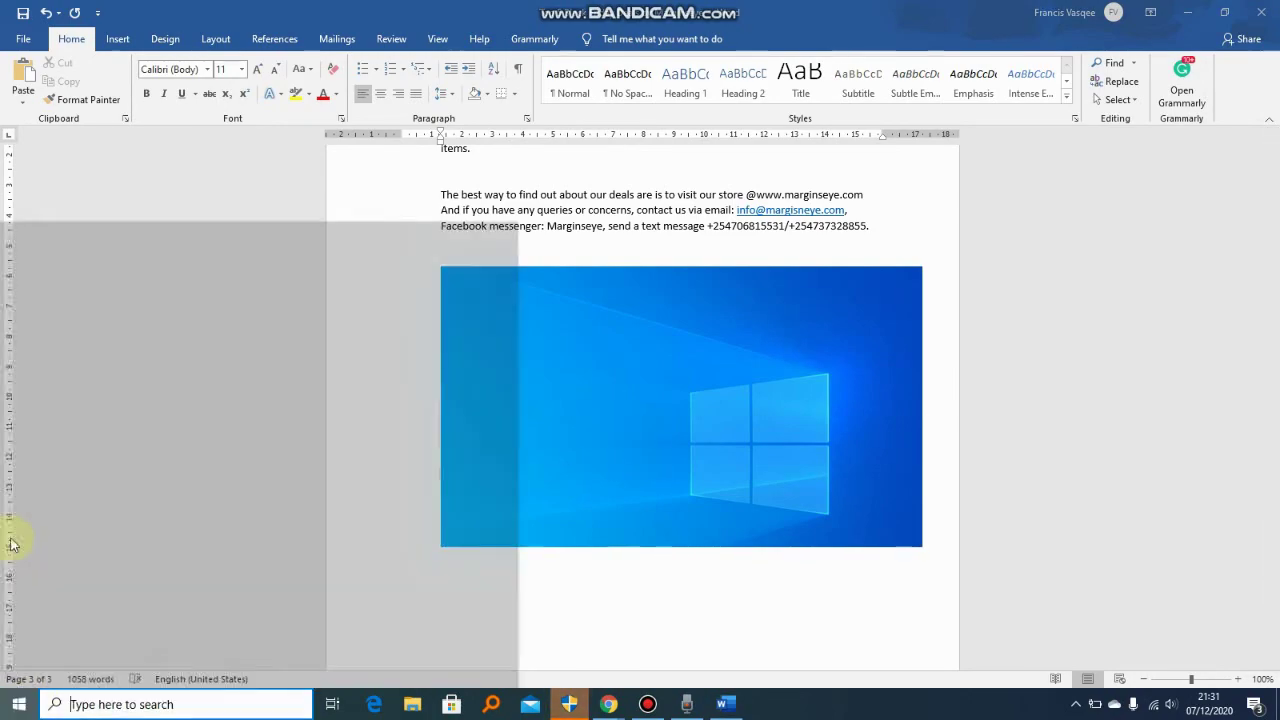
scroll(104, 450, down, 15)
scroll(95, 520, down, 6)
click(112, 380)
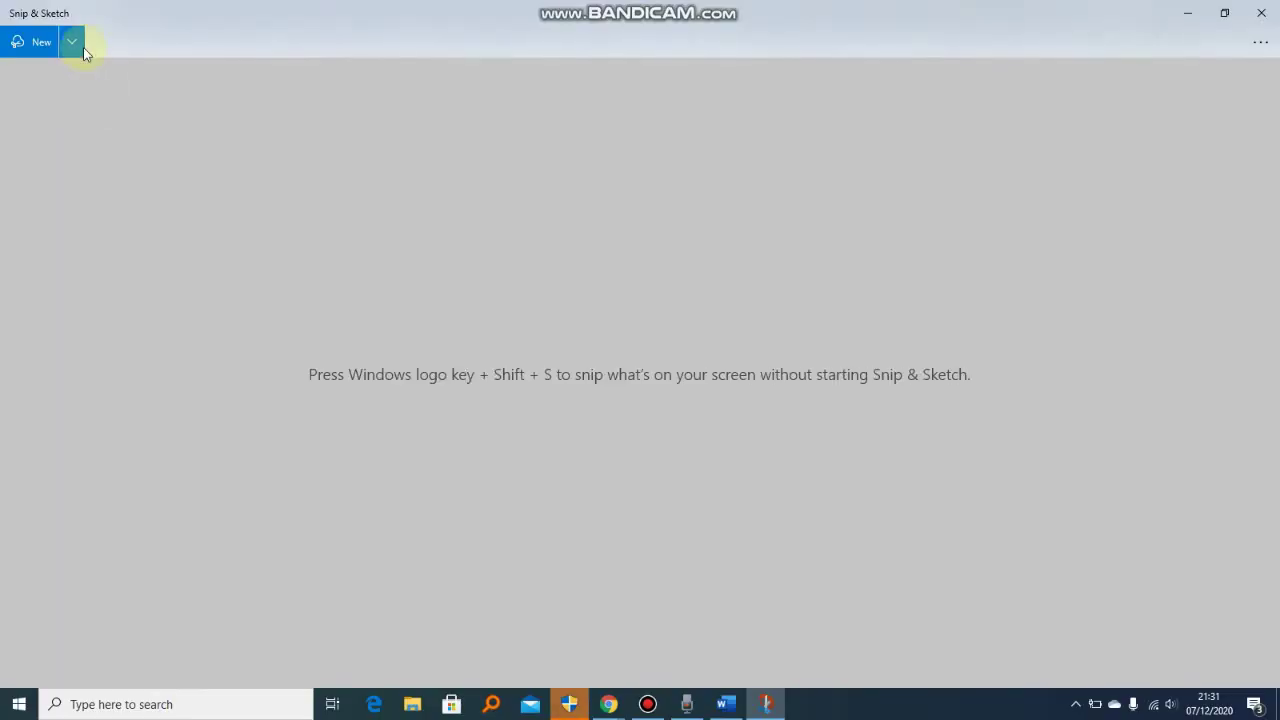
Step: Review the snip delay options and the snipping mode bar, and dismiss them without capturing anything
click(80, 45)
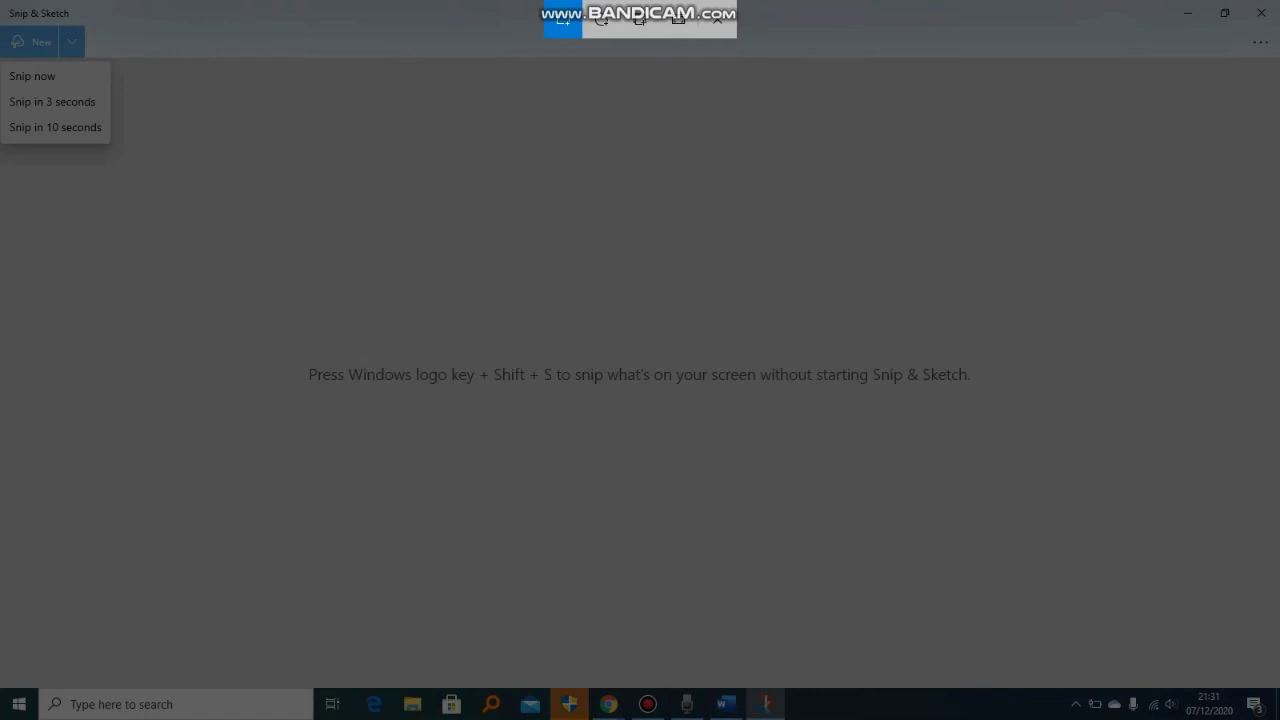
key(Escape)
key(Escape)
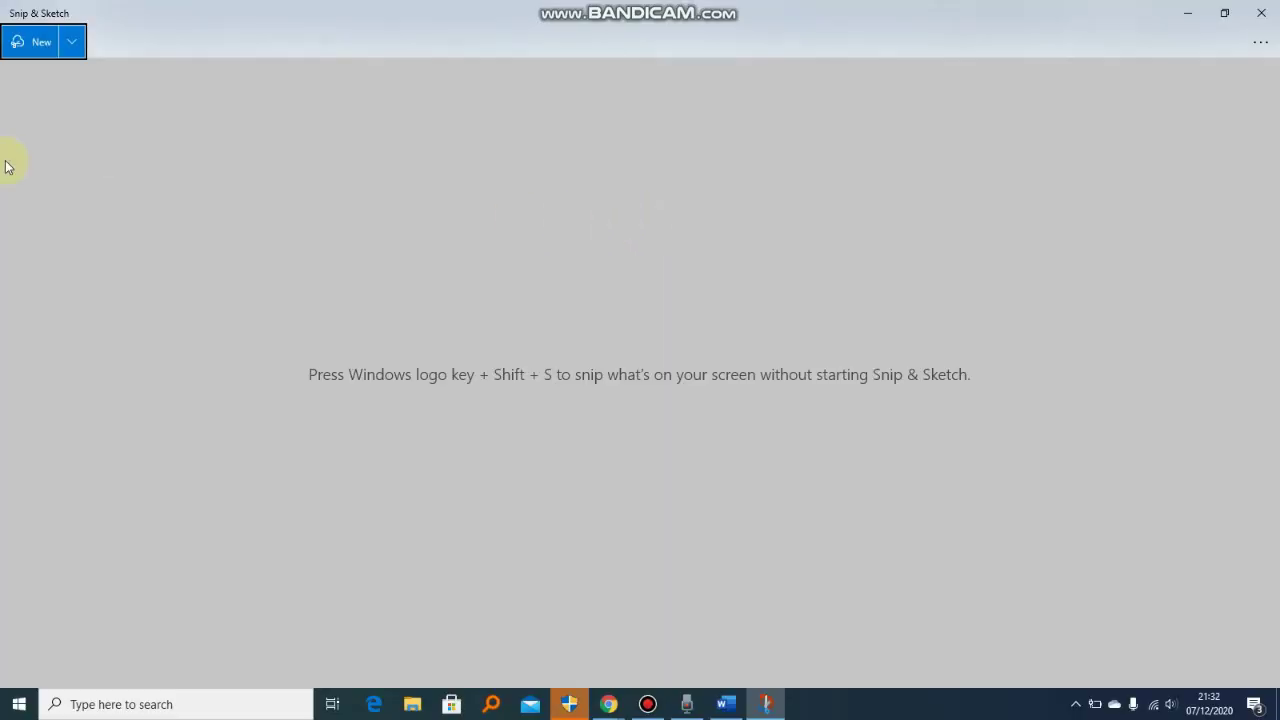